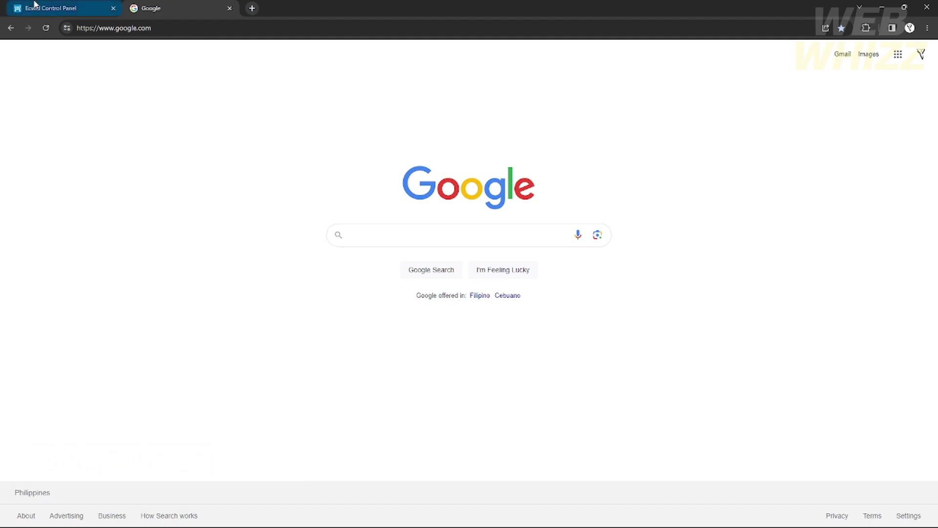
- Switch to the Ecwid Control Panel tab to show the store dashboard at 17% setup
click(48, 9)
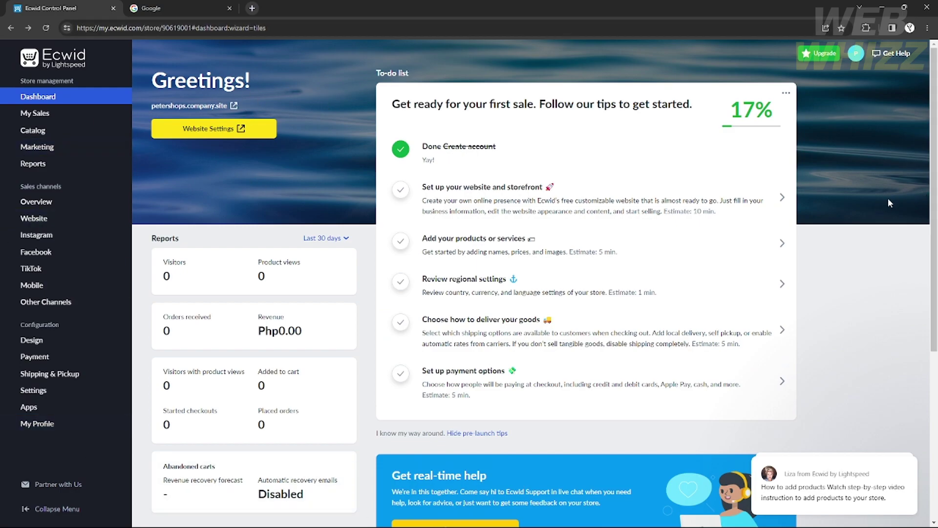
- Launch the website editor from the dashboard's Website Settings button
click(229, 133)
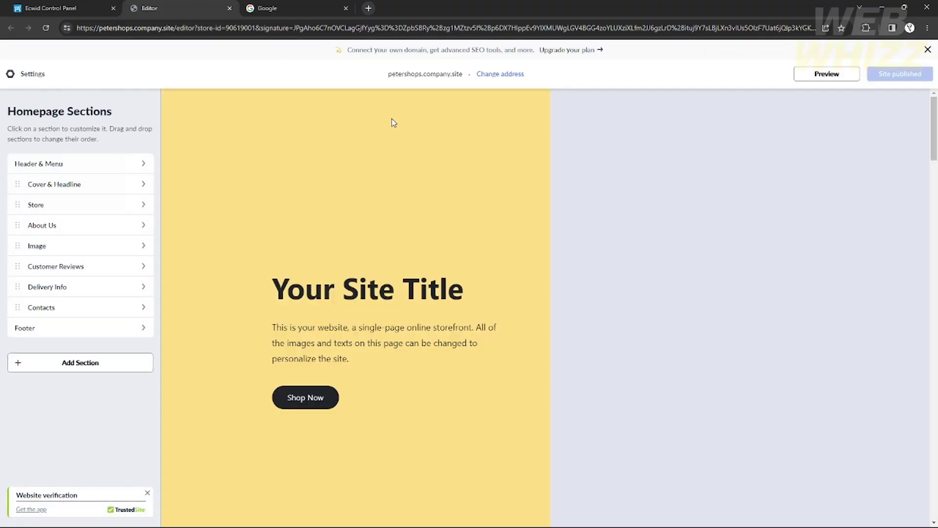
- Look through the homepage sections, peeking into the Store section and back
scroll(688, 346, down, 15)
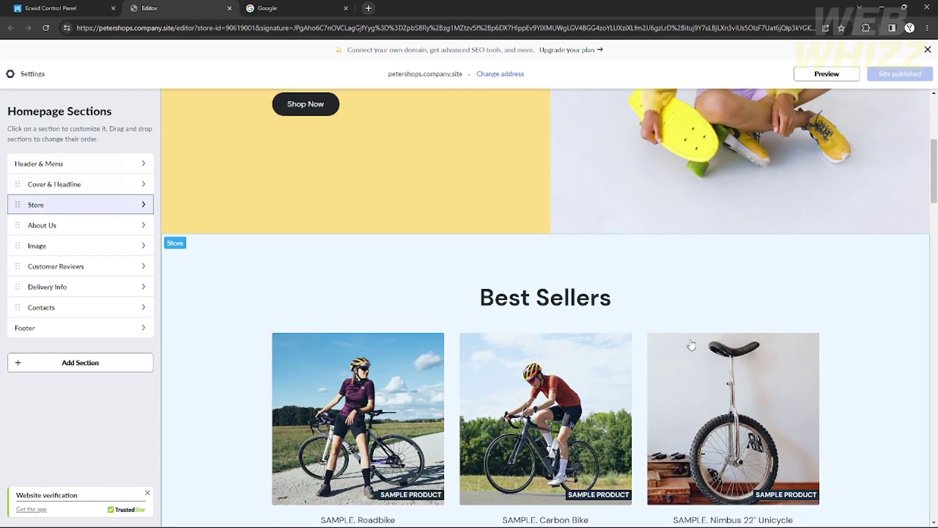
scroll(683, 361, down, 10)
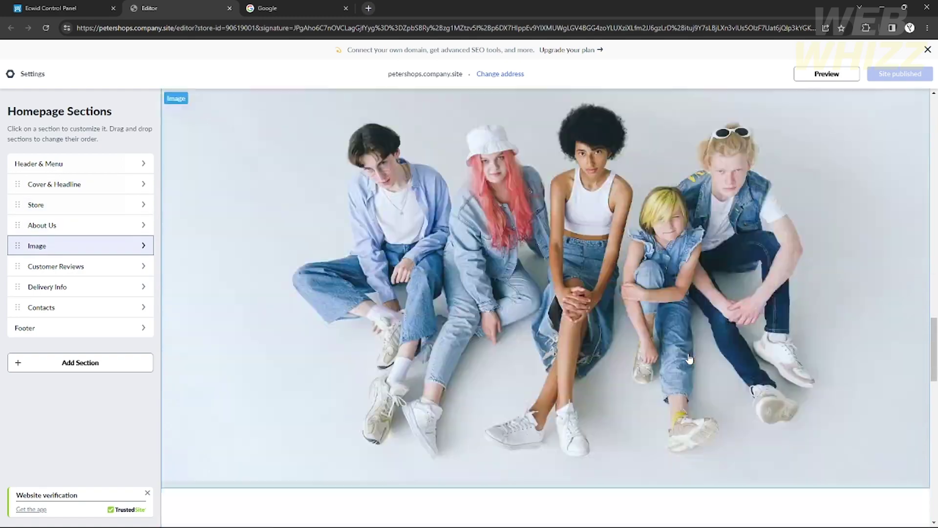
scroll(695, 359, up, 10)
scroll(698, 355, up, 10)
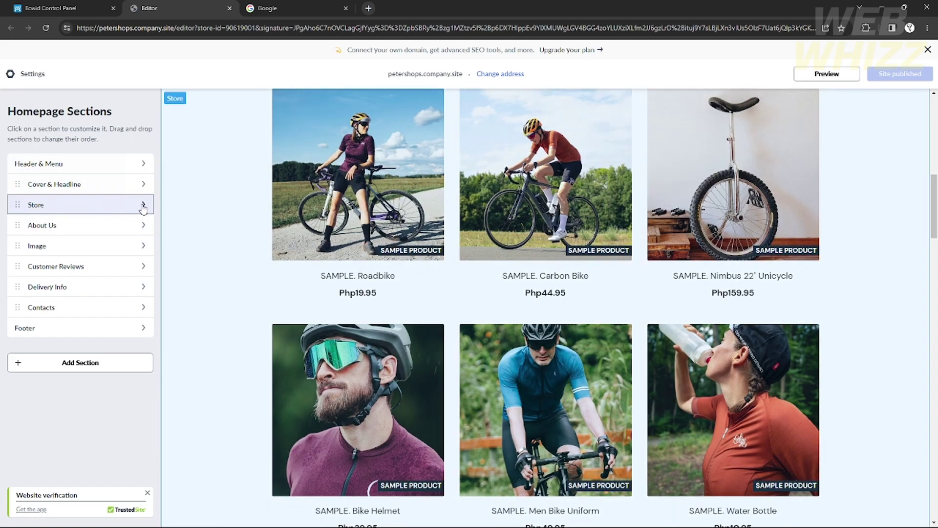
click(144, 205)
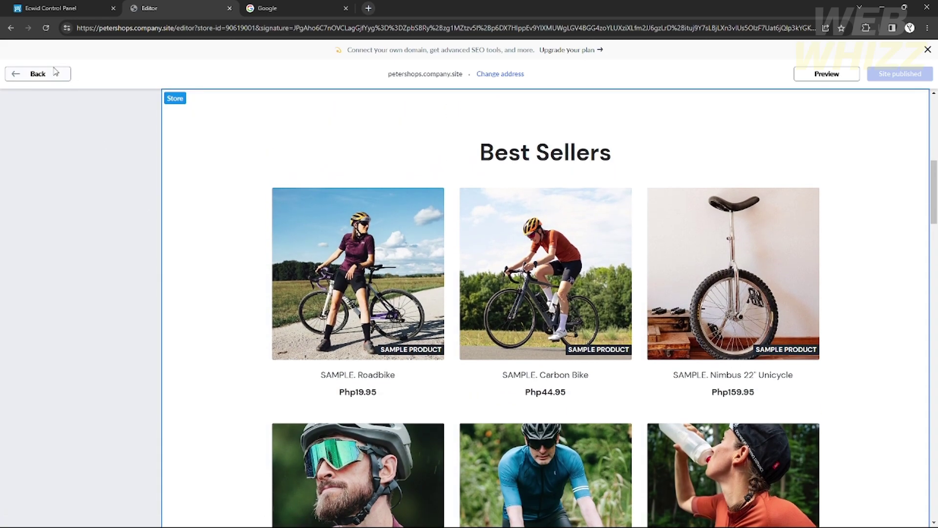
click(58, 75)
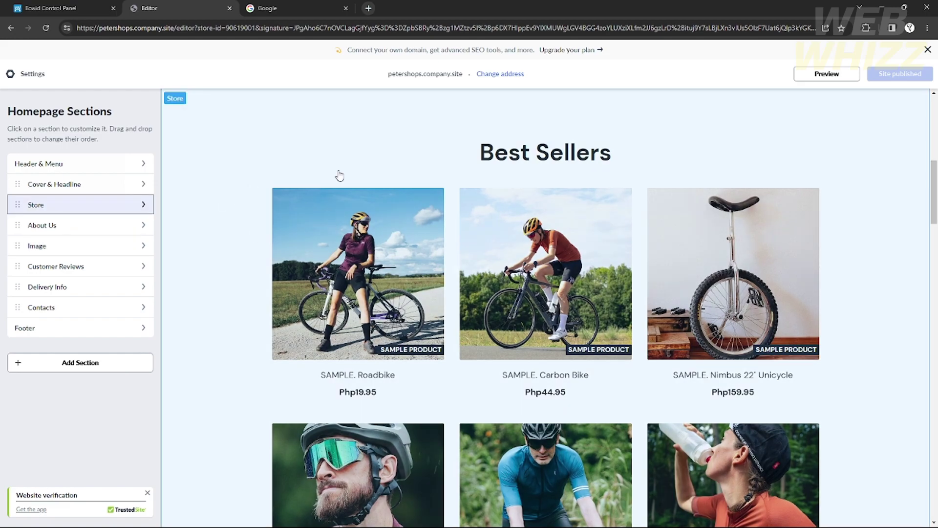
- Open the live site petershops.company.site from the editor's site address
scroll(413, 184, up, 6)
scroll(421, 188, up, 3)
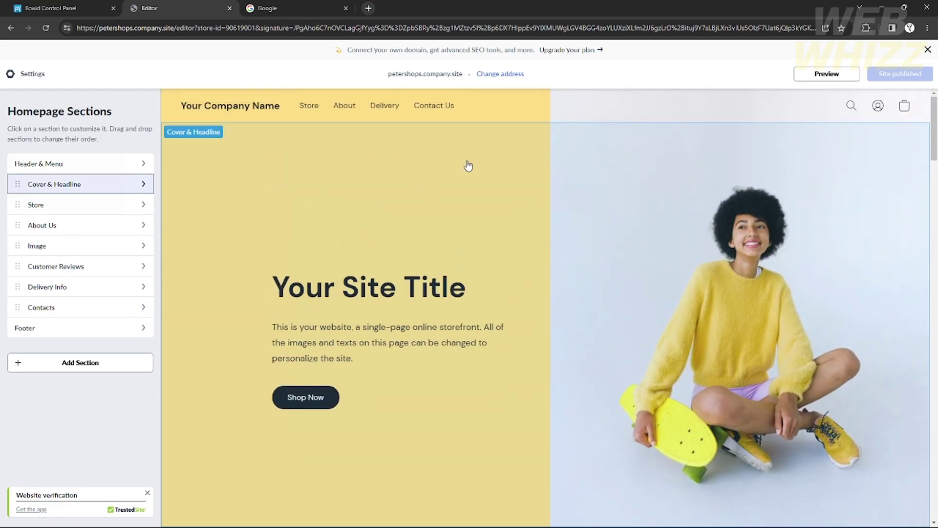
scroll(624, 201, down, 3)
scroll(627, 202, down, 4)
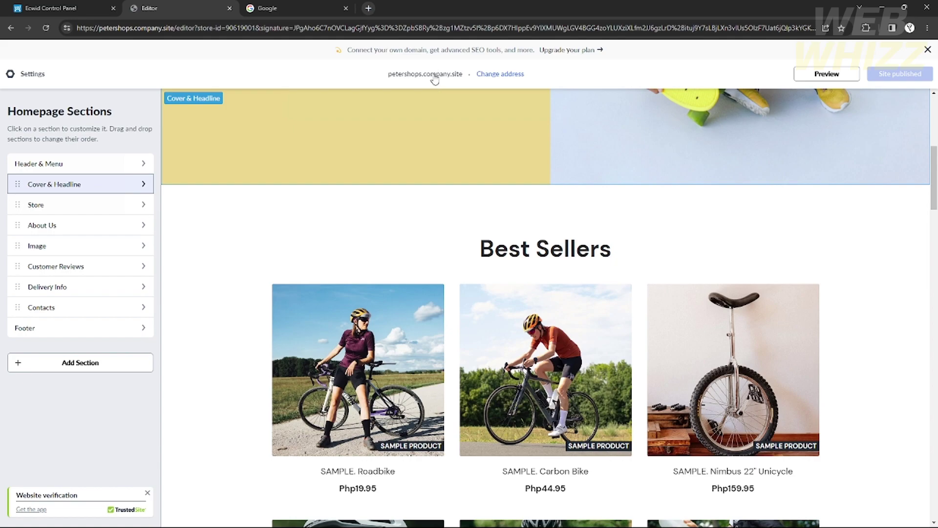
click(434, 74)
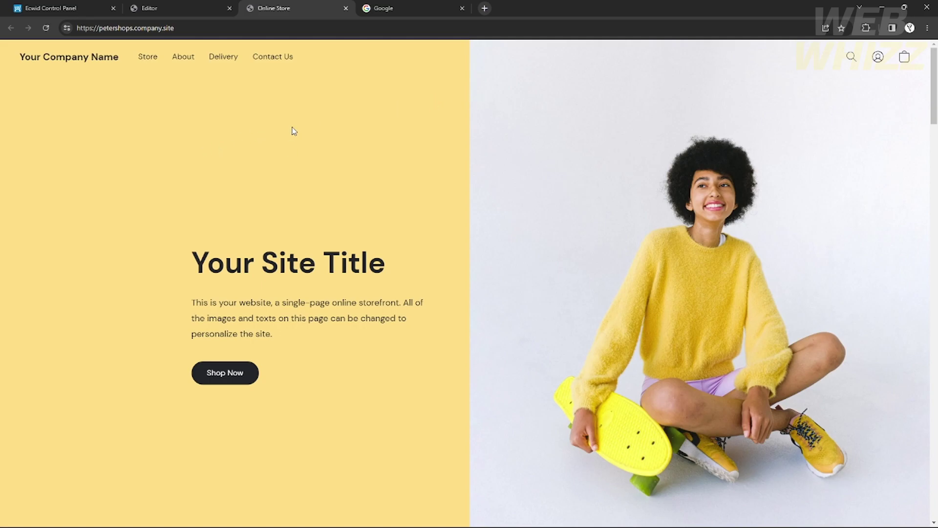
- View the SAMPLE. Roadbike page from Best Sellers, priced Php19.95 with Red color
scroll(293, 129, down, 2)
scroll(342, 123, down, 8)
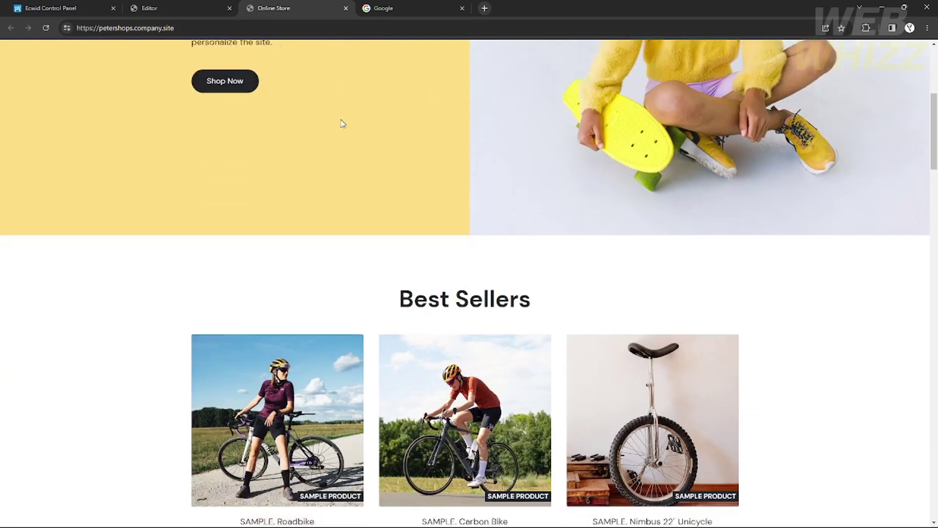
scroll(362, 120, up, 3)
scroll(379, 117, down, 4)
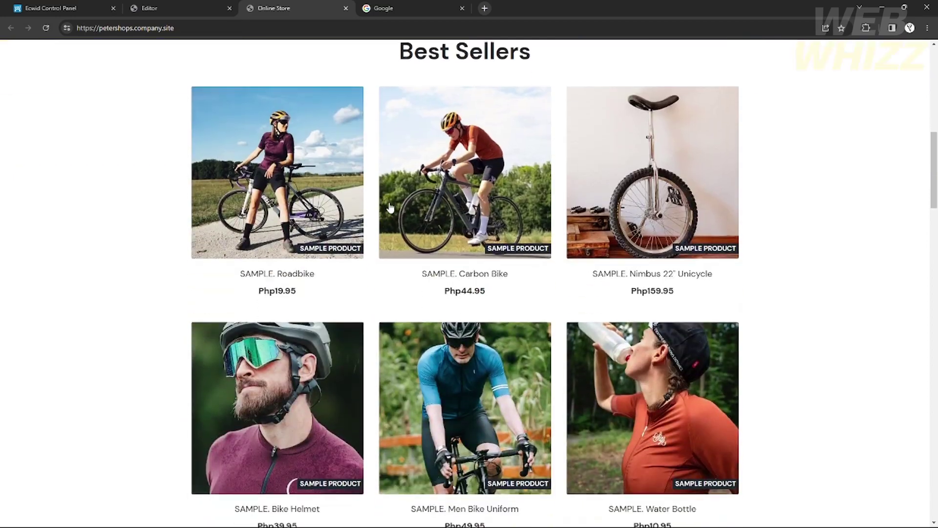
scroll(339, 215, up, 8)
scroll(339, 215, down, 6)
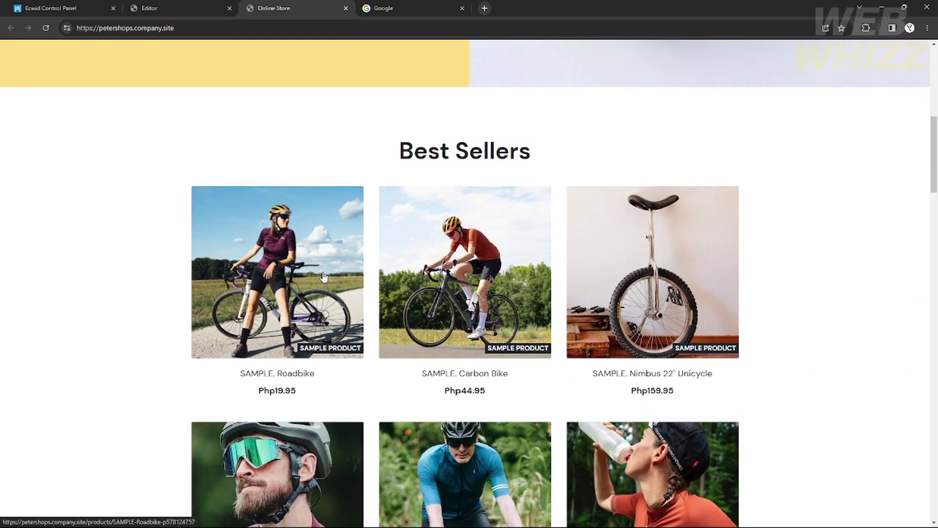
click(315, 311)
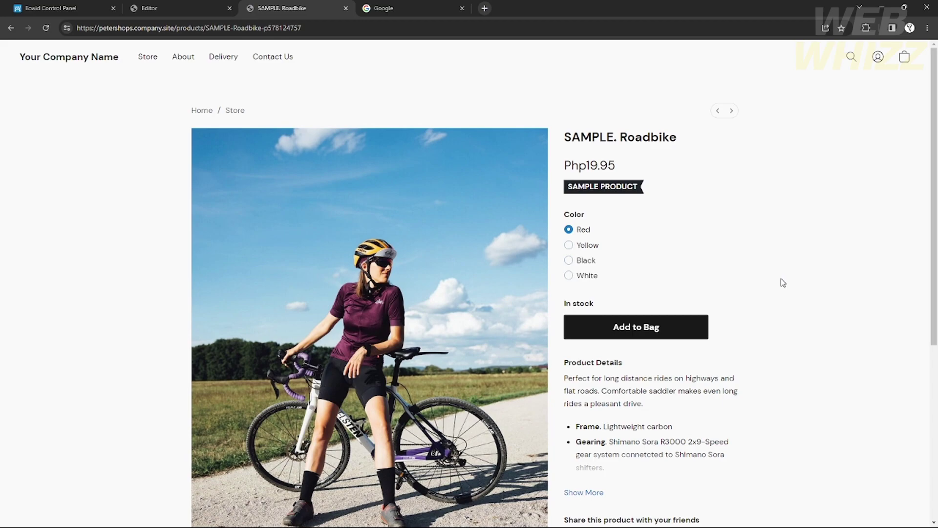
scroll(783, 283, down, 2)
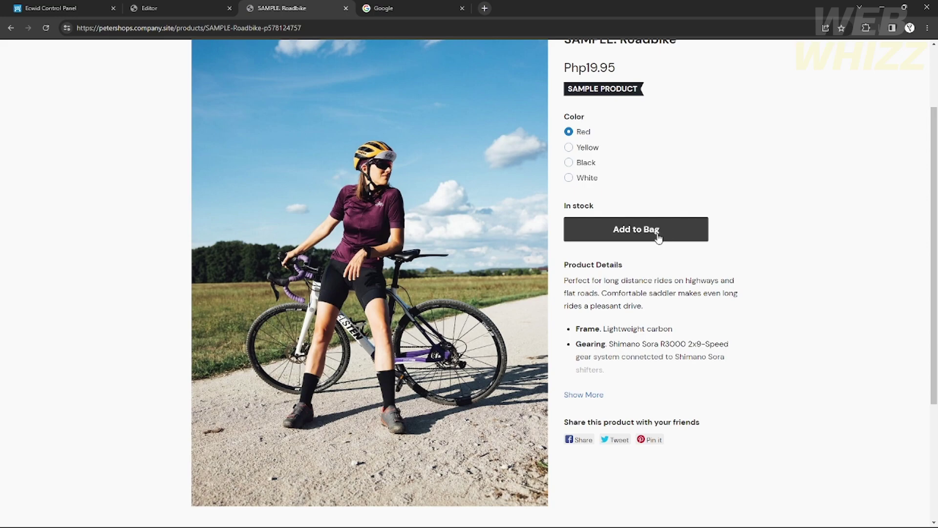
scroll(659, 236, down, 4)
scroll(635, 291, up, 5)
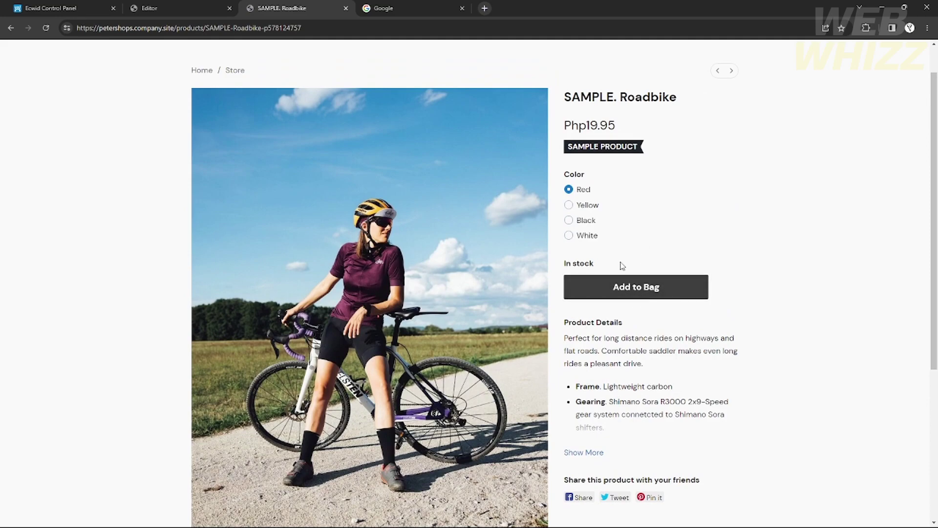
- In the editor's Store section design, enable Buy Now buttons under the products
key(ctrl+shift+Tab)
scroll(287, 245, up, 5)
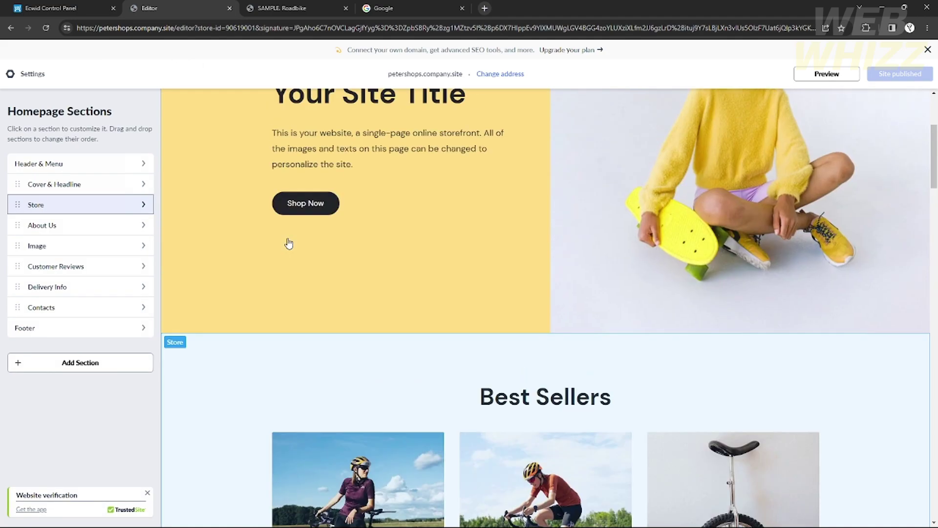
scroll(224, 211, down, 3)
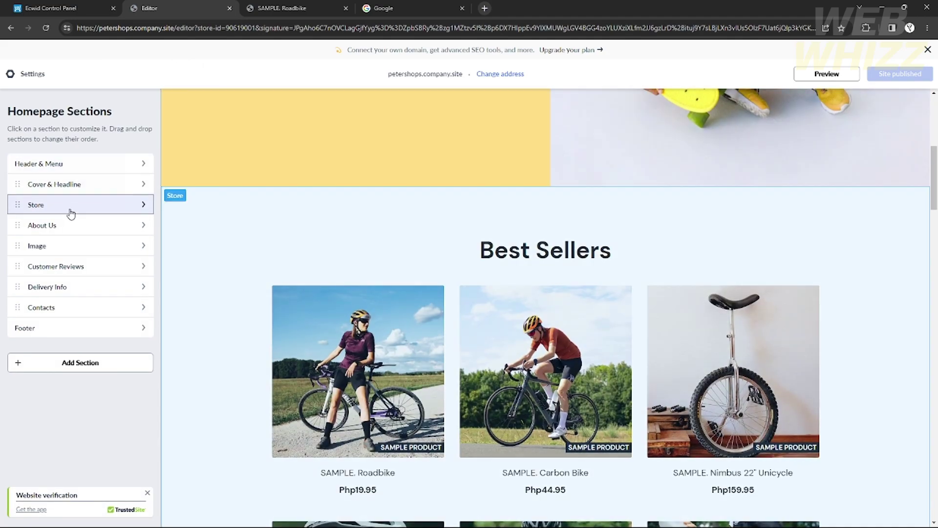
click(71, 214)
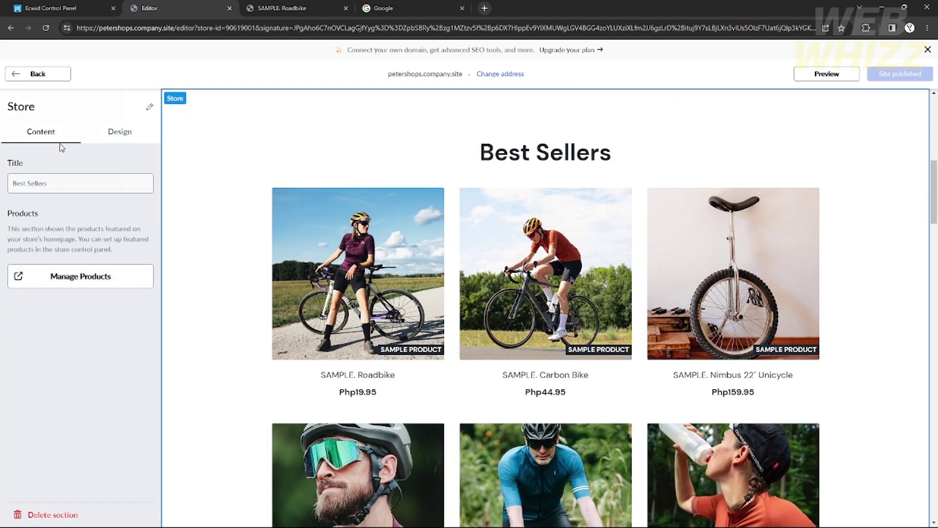
click(124, 138)
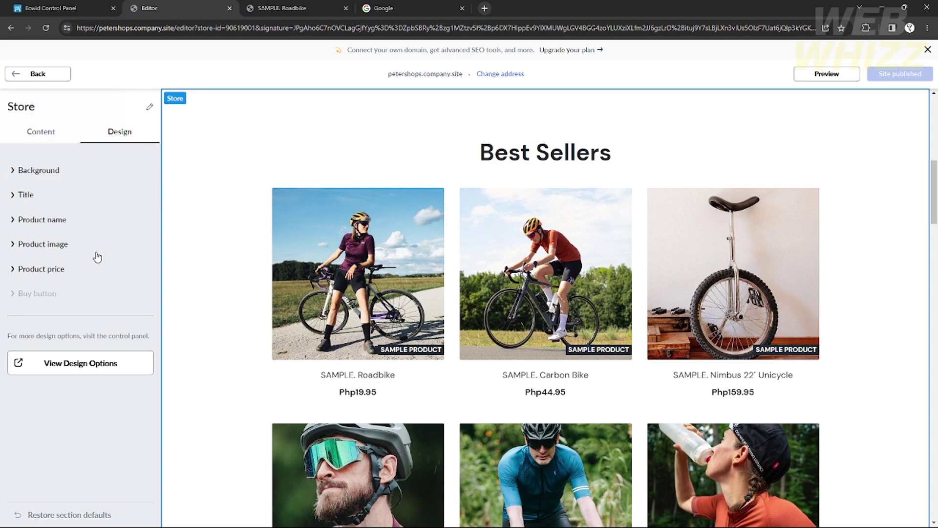
click(38, 297)
scroll(83, 298, down, 2)
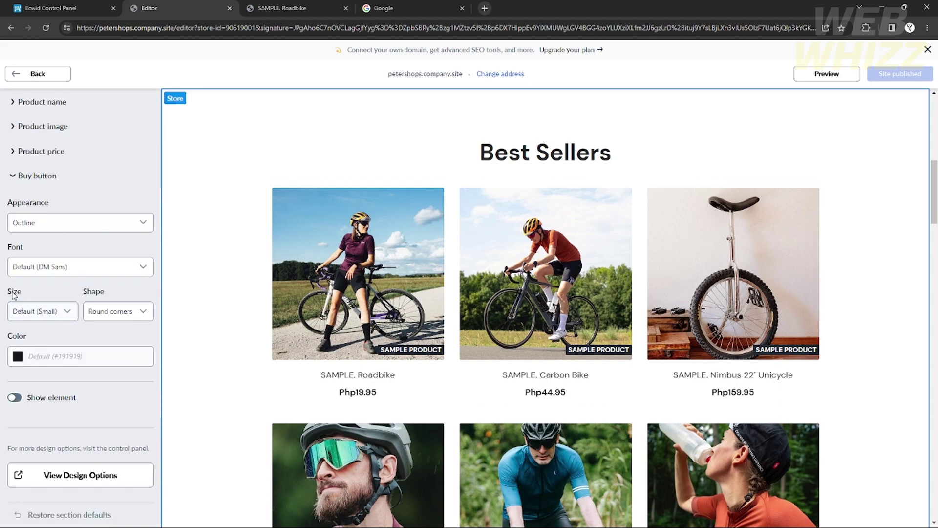
click(15, 398)
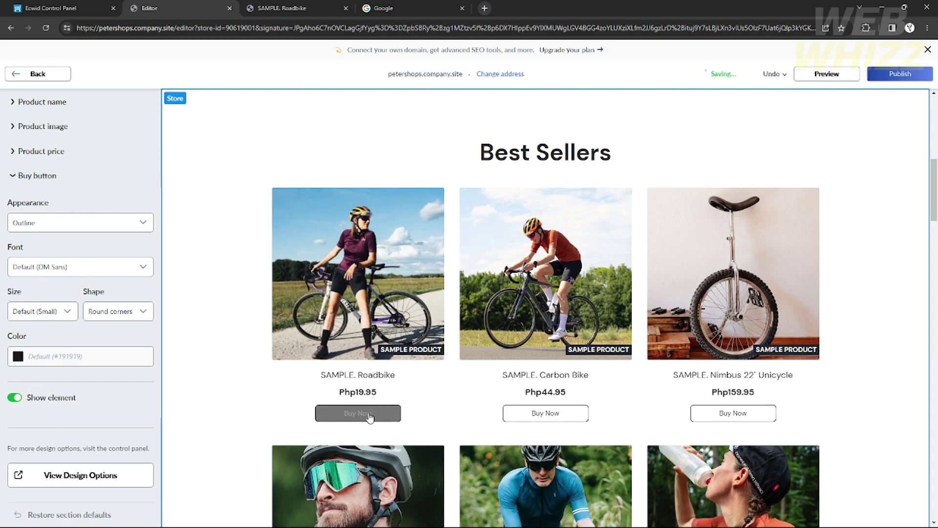
- Review the product grid's outlined Buy Now buttons, then return to the control panel dashboard
scroll(587, 430, down, 4)
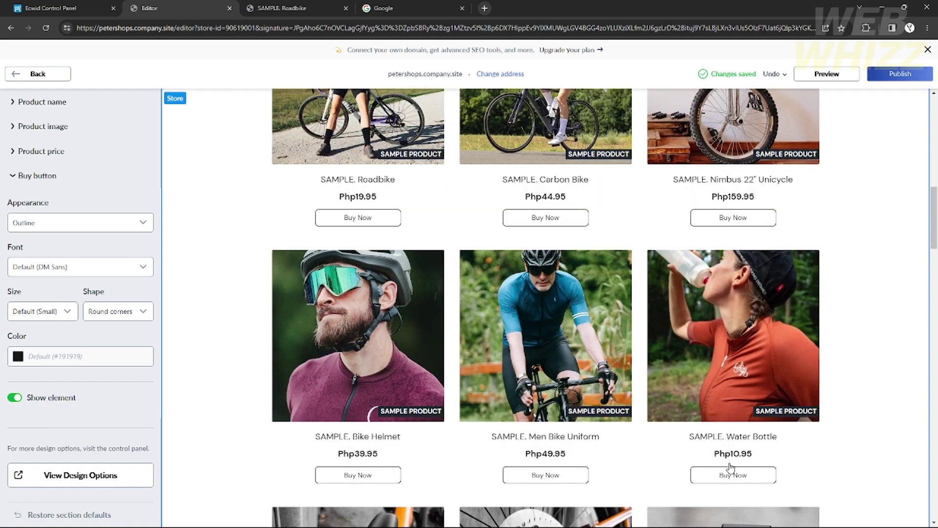
scroll(359, 464, down, 7)
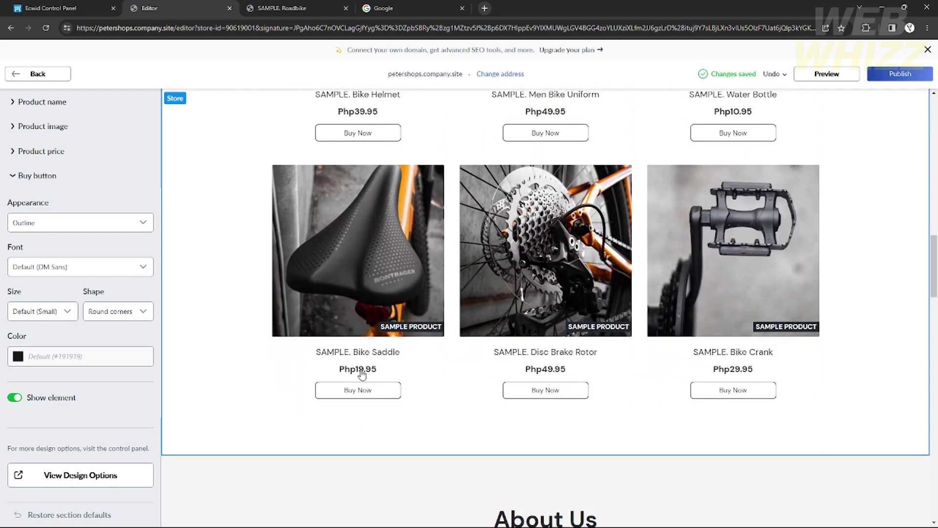
scroll(654, 335, up, 12)
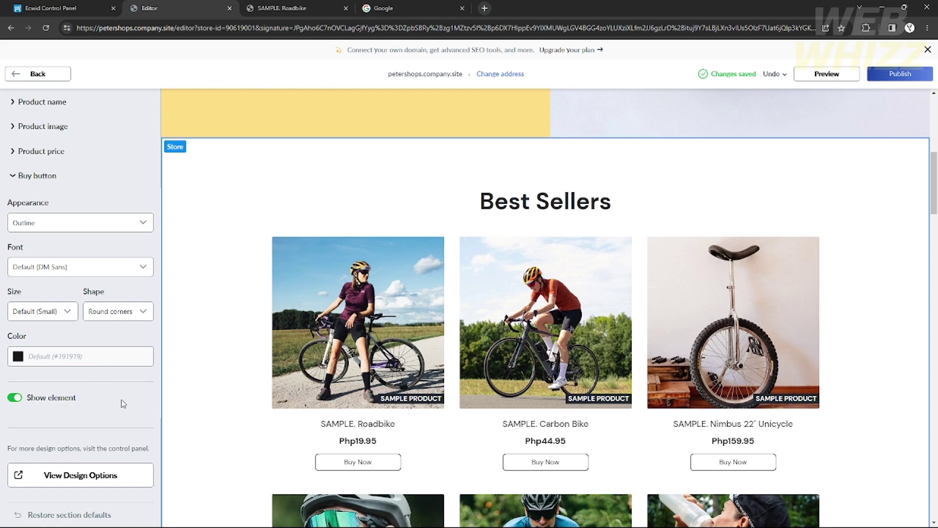
scroll(123, 404, up, 3)
scroll(272, 357, up, 8)
scroll(425, 354, down, 5)
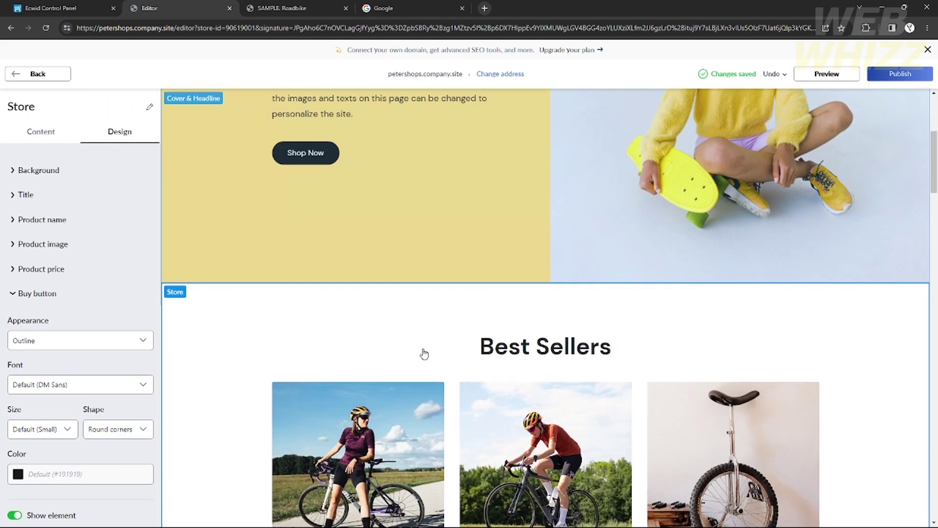
scroll(425, 353, down, 5)
scroll(425, 356, up, 6)
scroll(425, 352, up, 5)
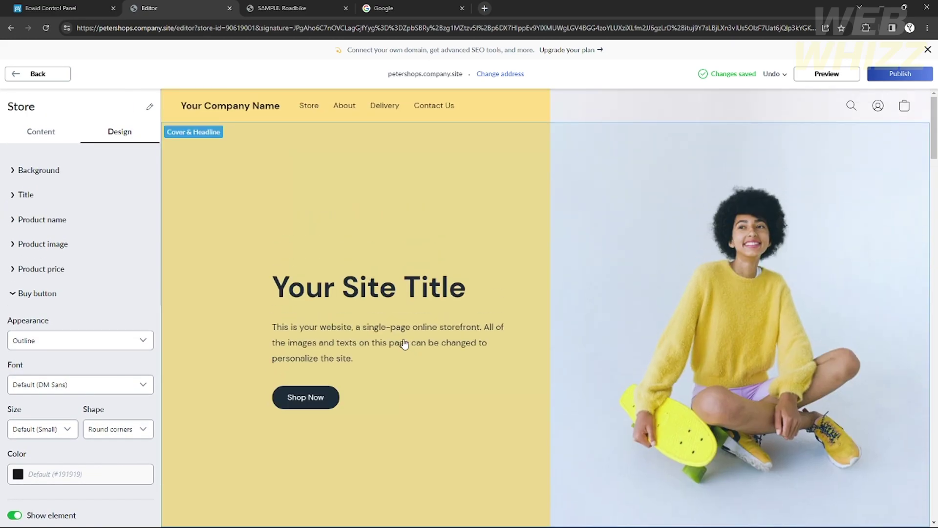
scroll(405, 341, down, 9)
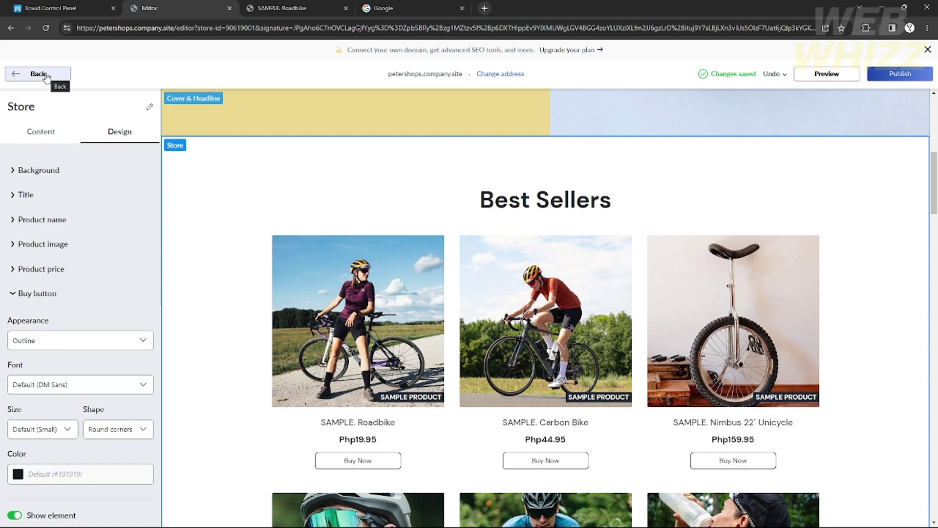
click(73, 8)
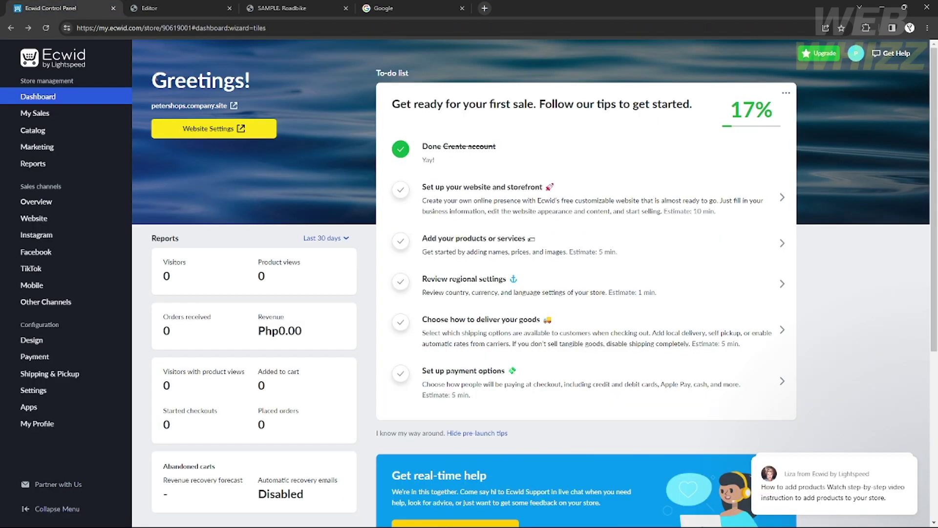
- Start a new product from Catalog > Products and bring up the gallery's image file picker
mouse_move(47, 130)
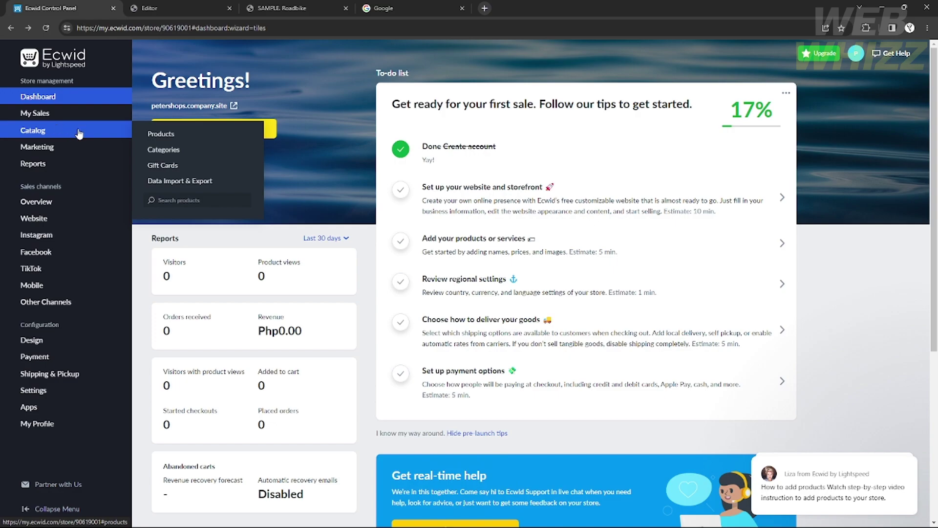
click(167, 136)
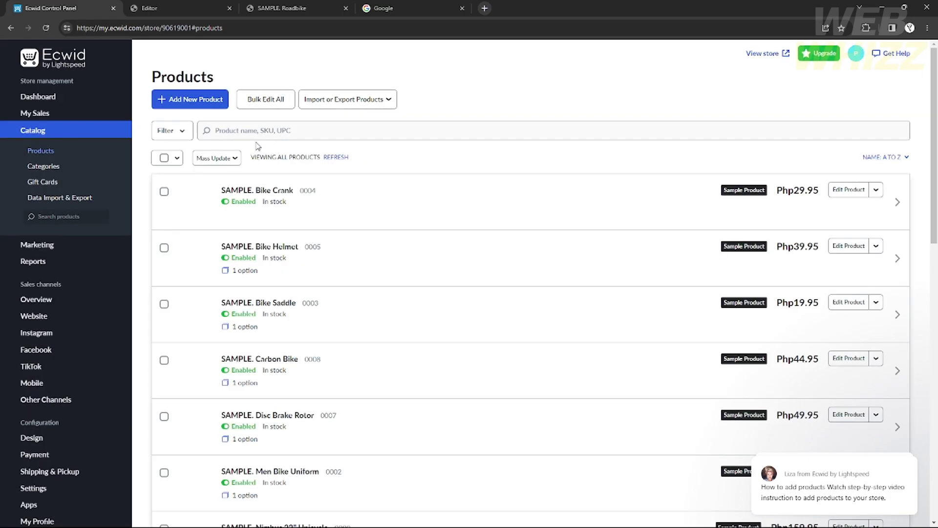
click(198, 105)
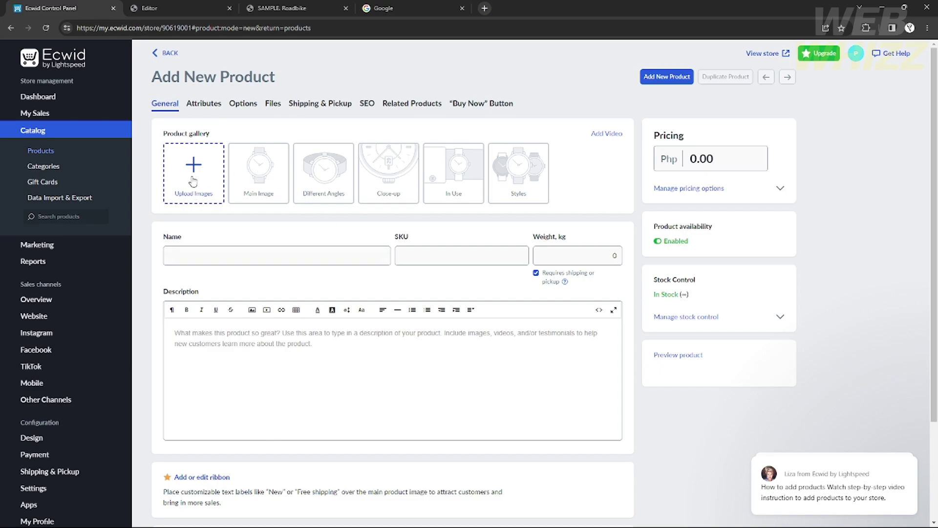
click(254, 201)
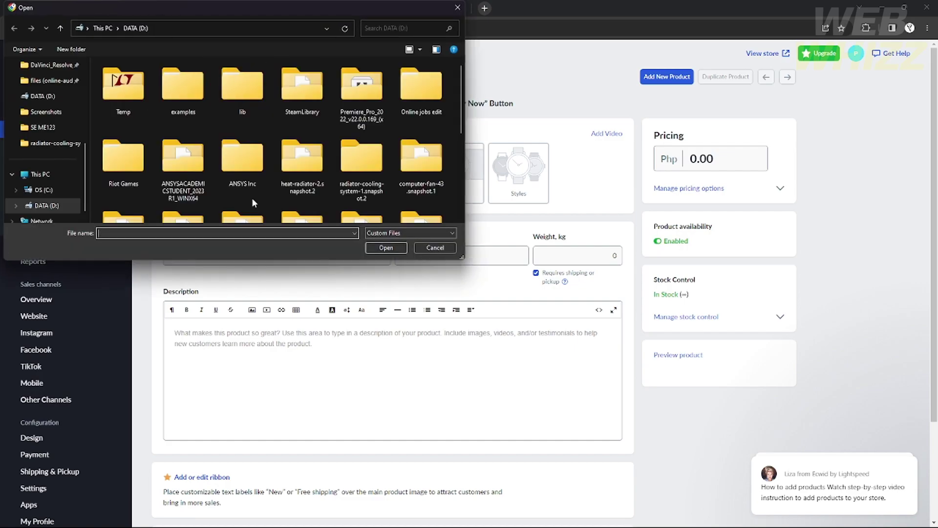
scroll(146, 149, down, 5)
- Upload image 'th', name the product Black Nike Tshirt, and describe it as great shirt
click(252, 192)
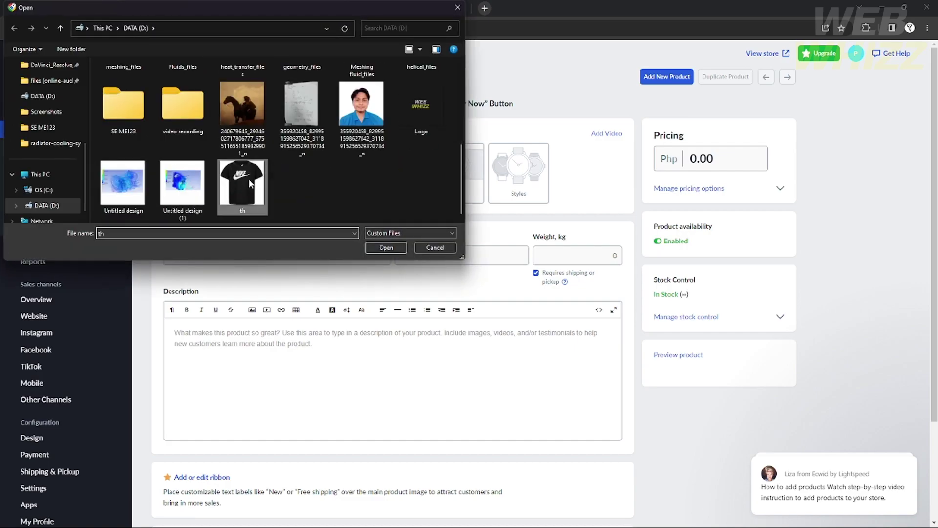
click(394, 251)
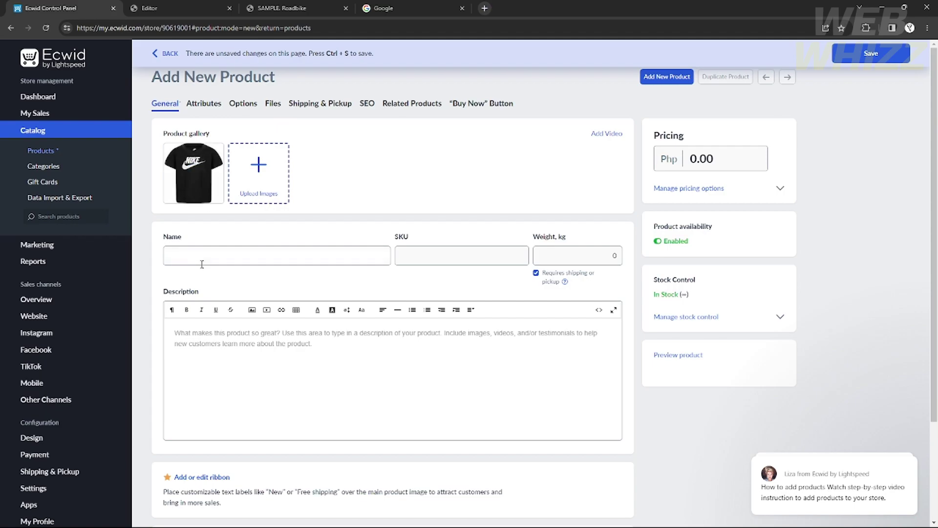
click(238, 260)
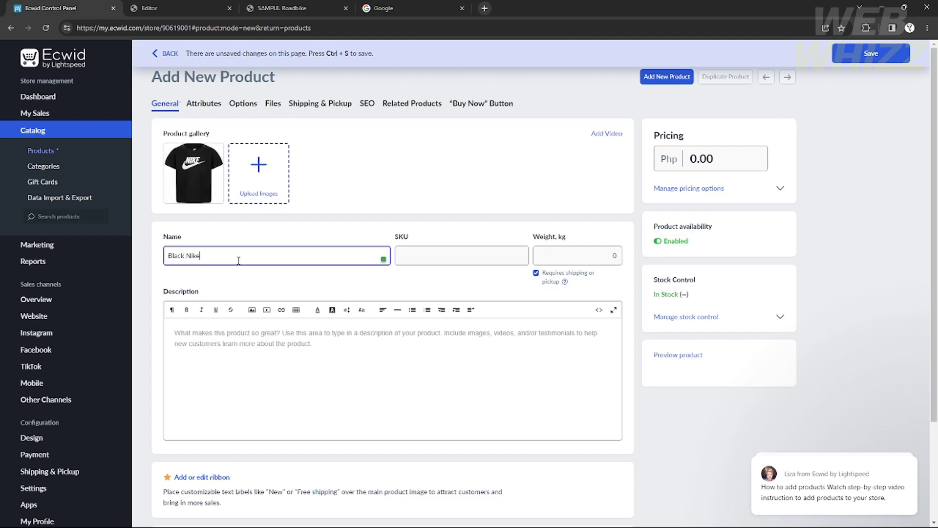
text(Black Nike)
click(311, 331)
text(great shirt)
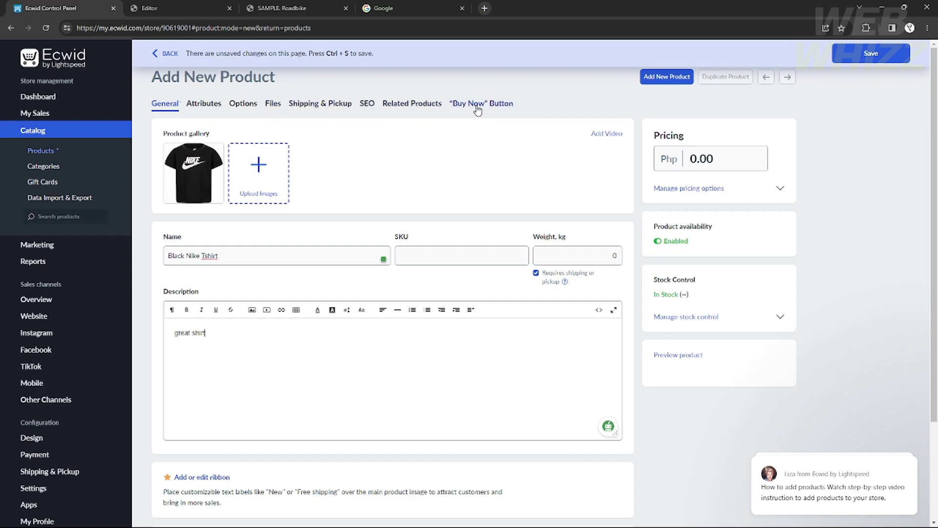
- Save the Black Nike Tshirt product and go to its "Buy Now" Button embedding page
click(676, 79)
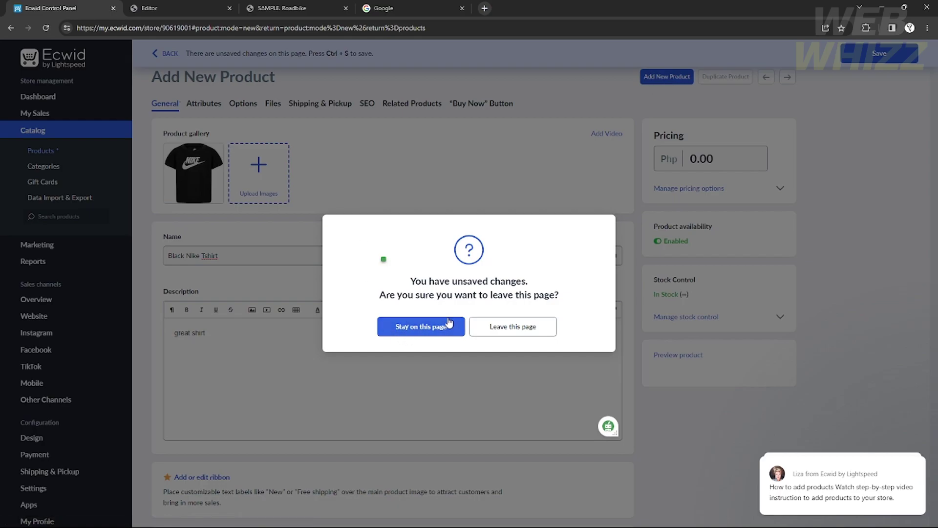
click(445, 327)
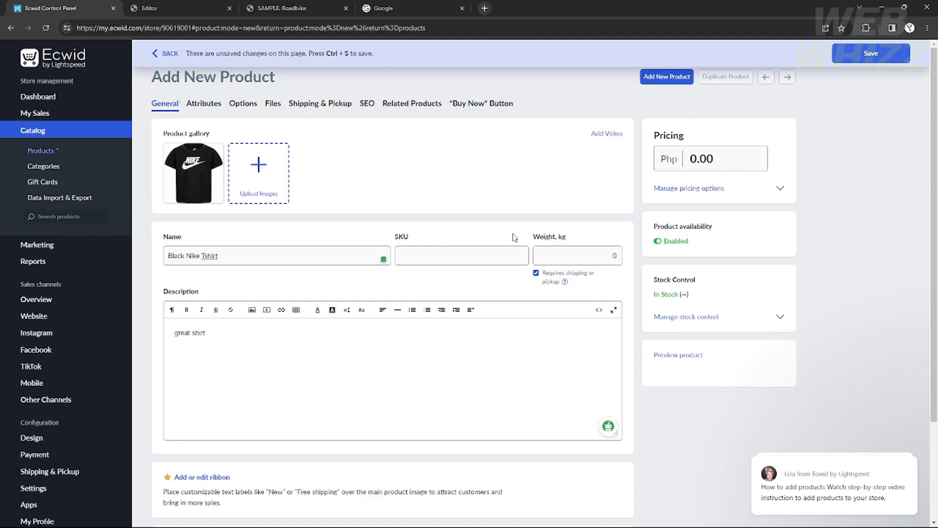
key(ctrl+s)
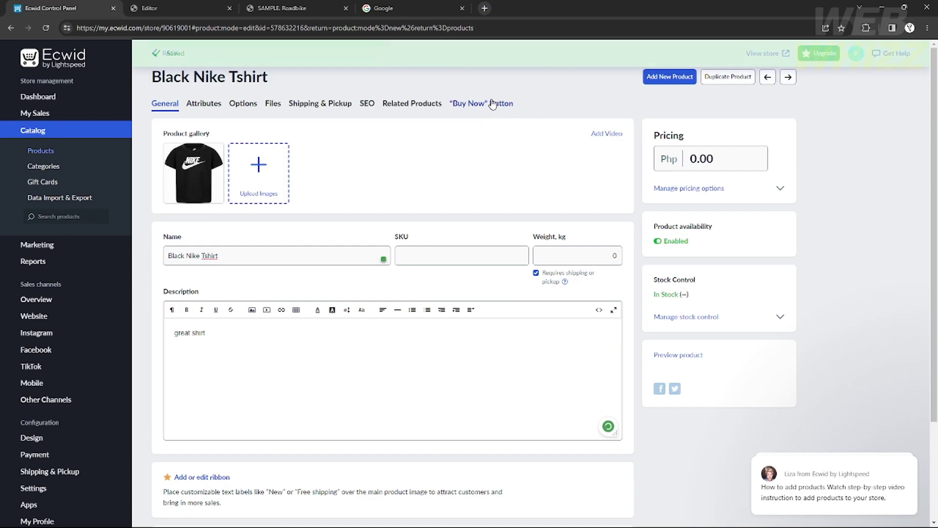
click(487, 104)
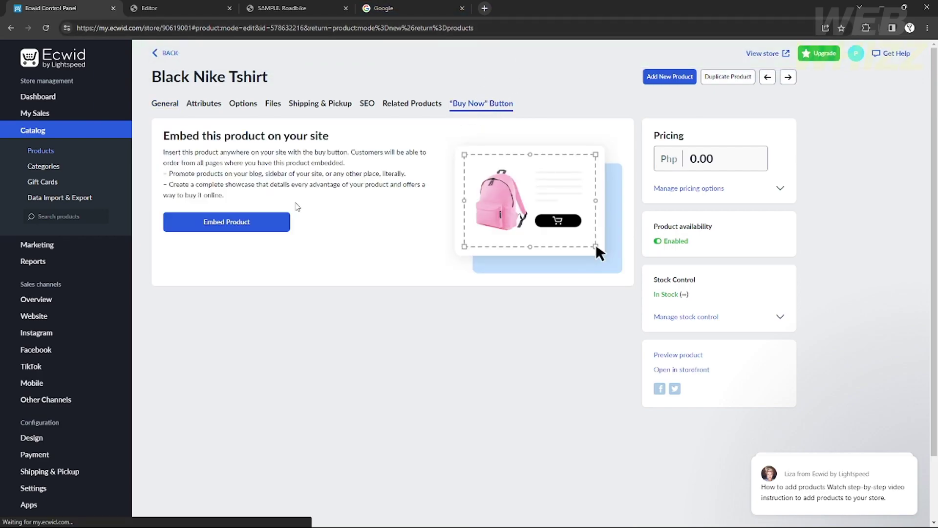
- Embed the product, compare the layout options, and pick Full size, 3 columns
click(234, 226)
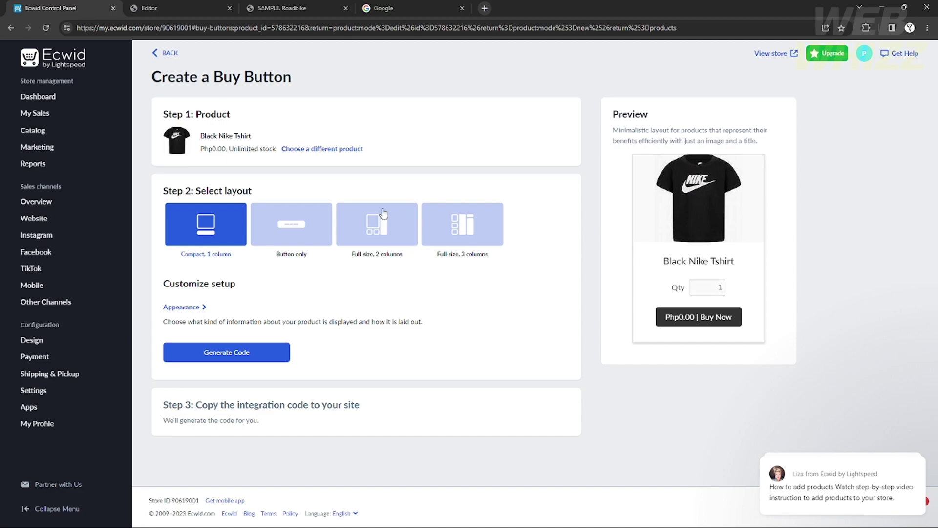
click(284, 237)
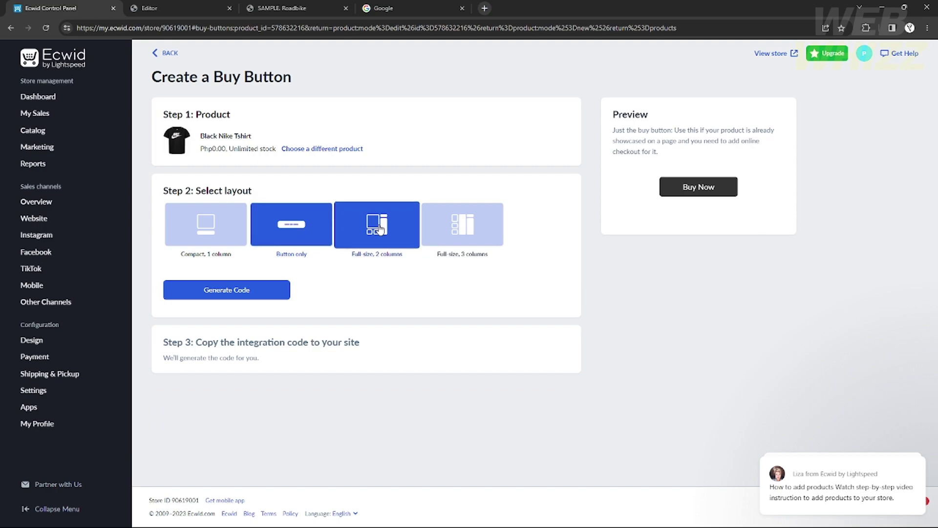
click(381, 229)
click(466, 251)
click(204, 244)
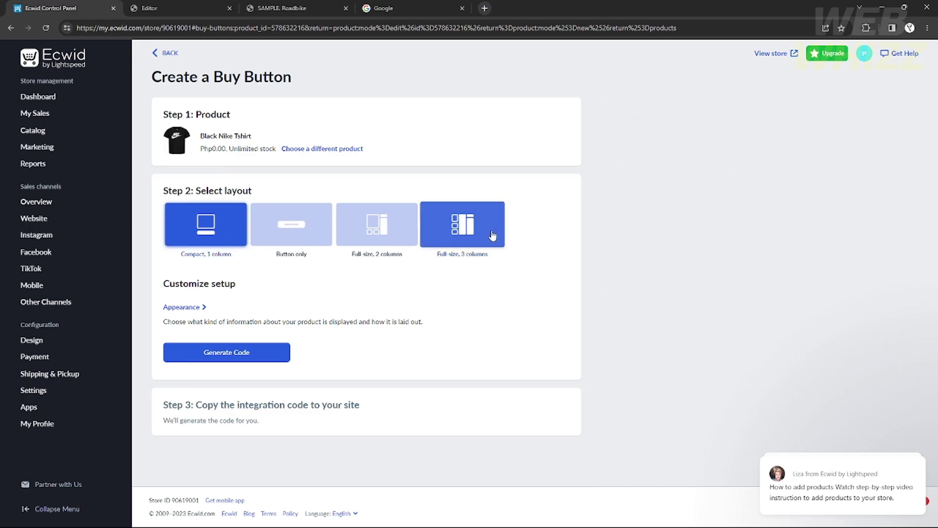
click(468, 234)
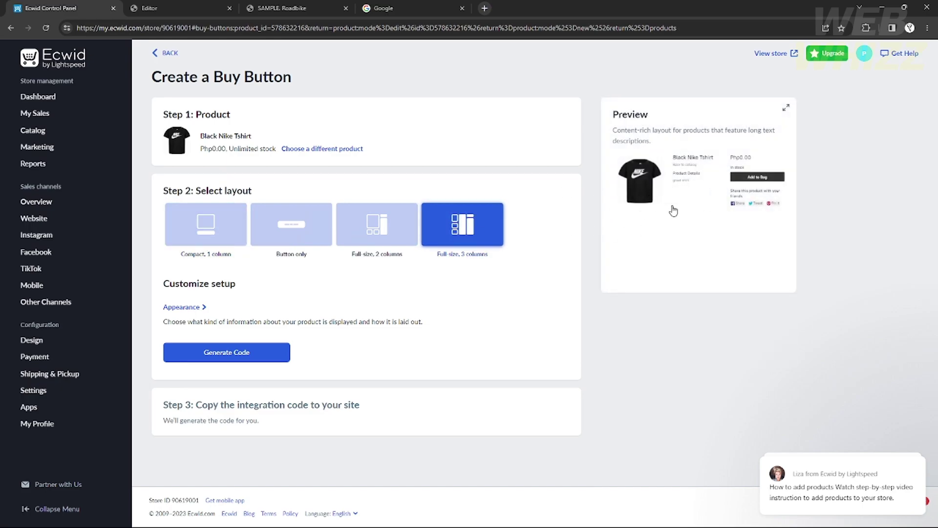
- Expand Customize setup and tick Product quantity for the Buy Button
click(195, 307)
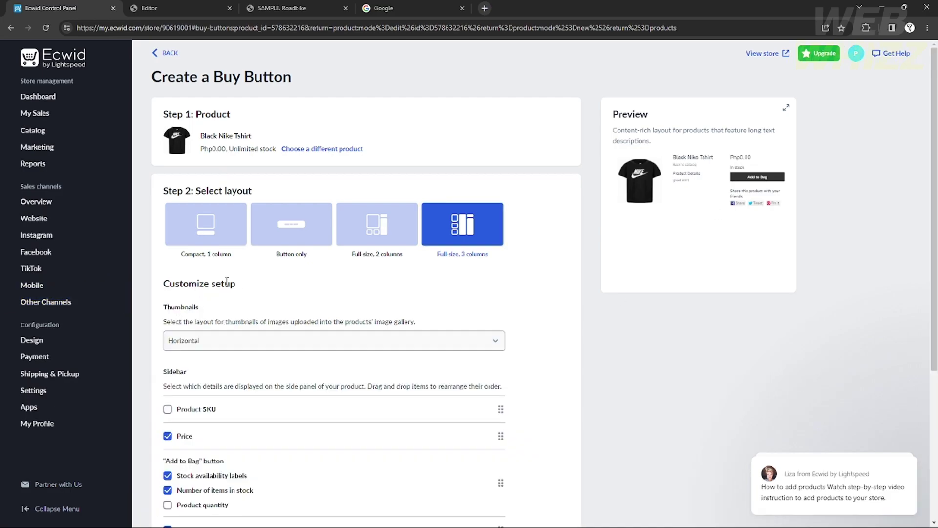
scroll(310, 332, down, 3)
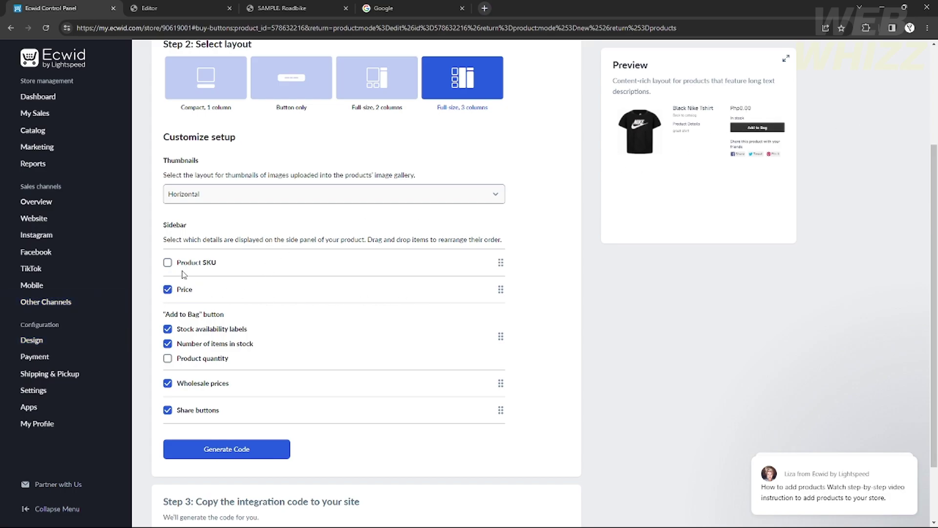
scroll(185, 293, down, 2)
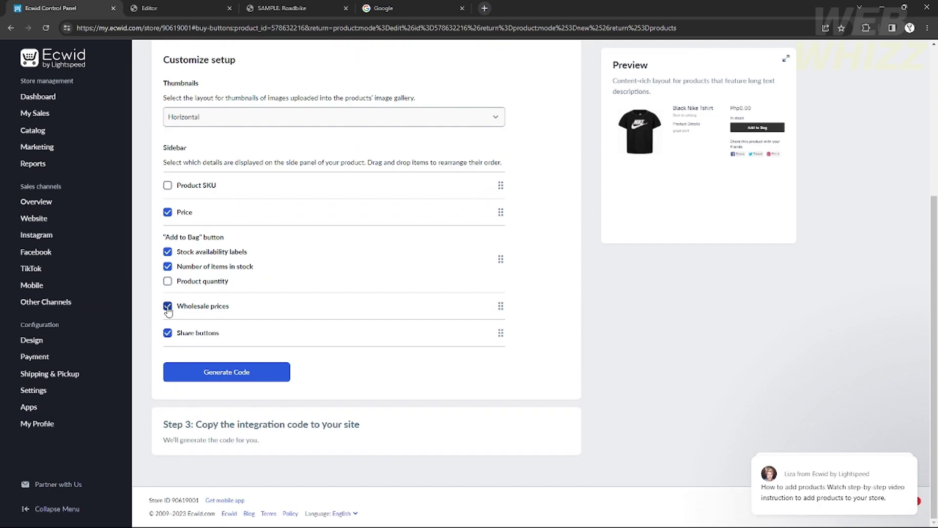
click(168, 281)
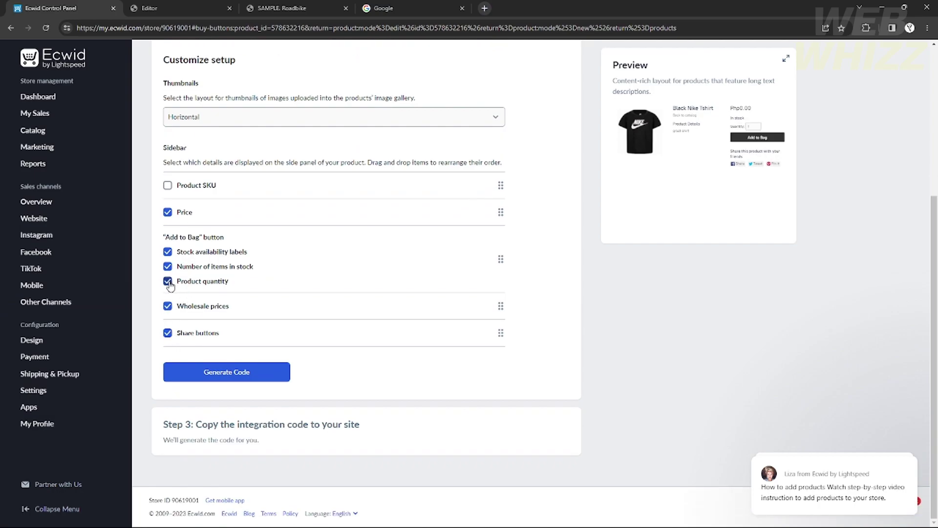
- Drag the Price row above Product SKU in the sidebar details list
scroll(178, 303, up, 2)
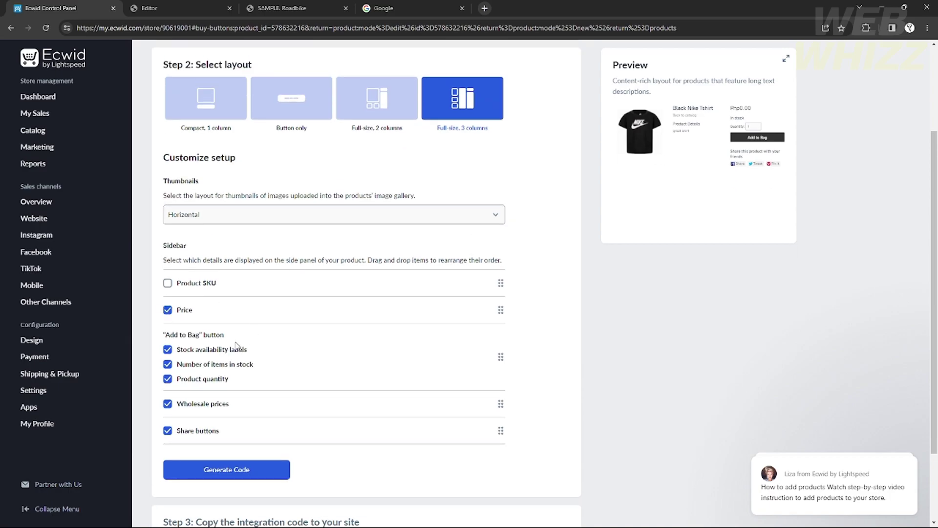
scroll(246, 336, down, 2)
scroll(275, 348, up, 5)
scroll(276, 348, down, 5)
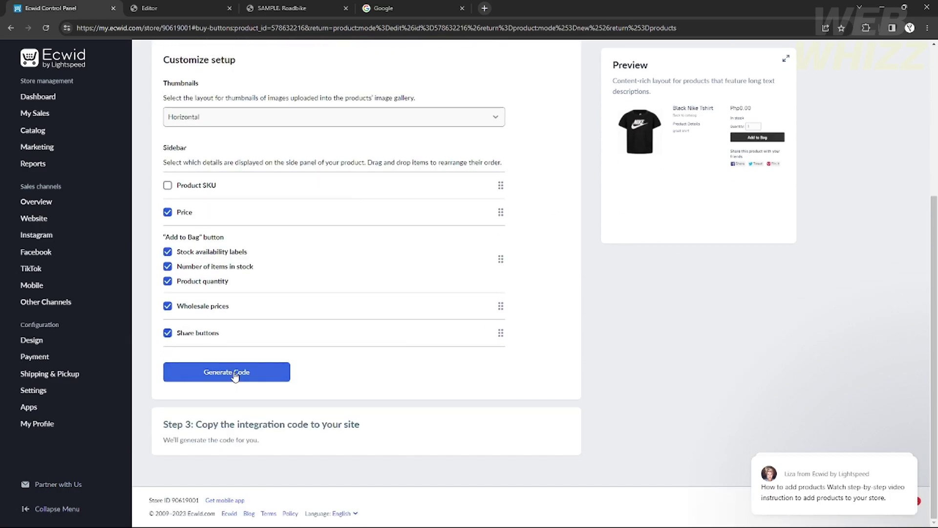
scroll(294, 357, up, 2)
scroll(391, 313, down, 2)
right_click(501, 260)
click(501, 260)
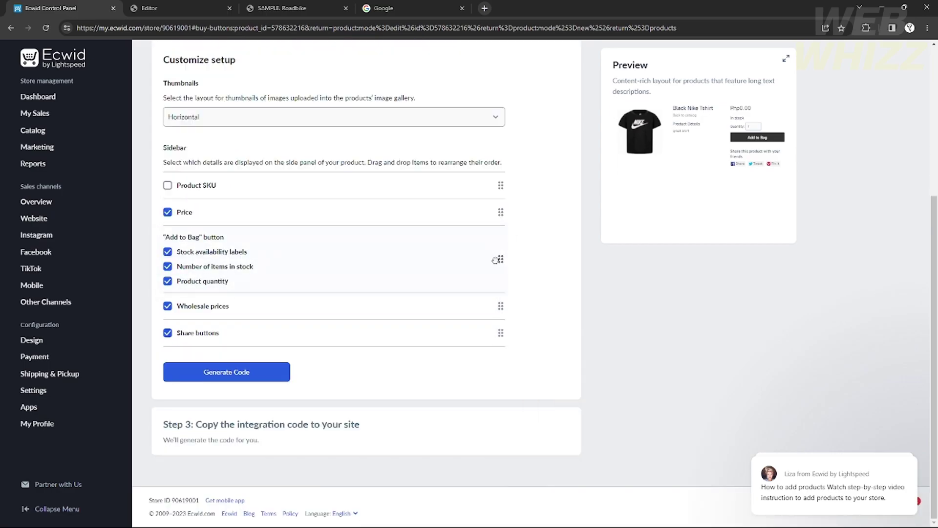
drag(500, 259, 287, 267)
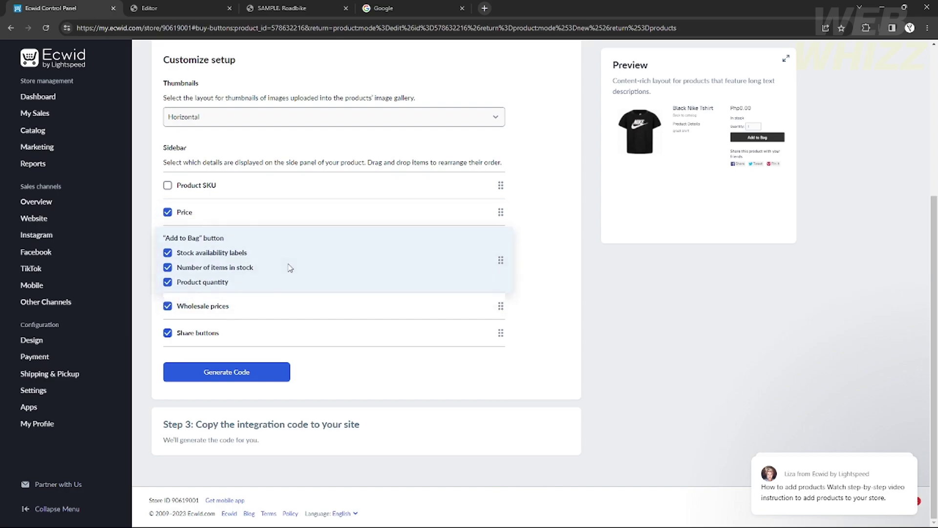
mouse_move(499, 260)
mouse_down()
mouse_move(498, 203)
mouse_move(498, 323)
mouse_move(502, 266)
mouse_up()
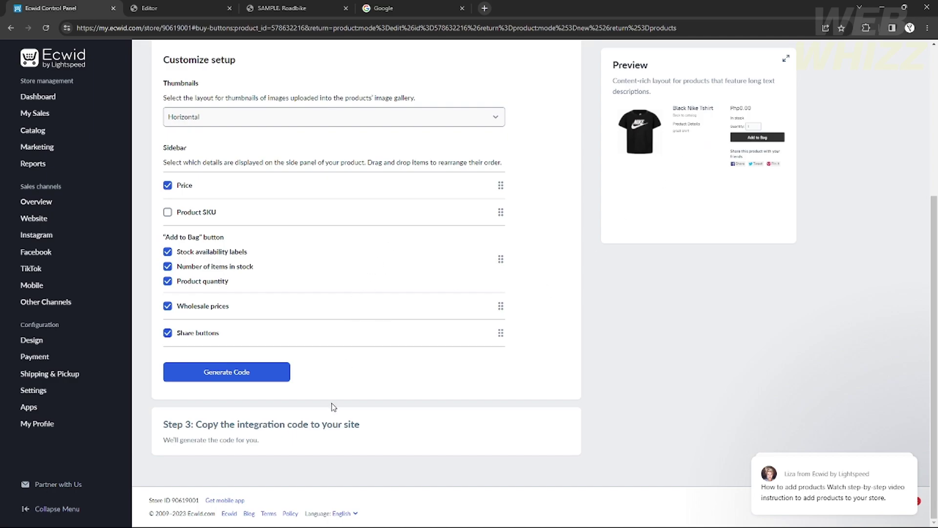
- Generate the Black Nike Tshirt Buy Button embed code, review it, and copy it to the clipboard
click(240, 373)
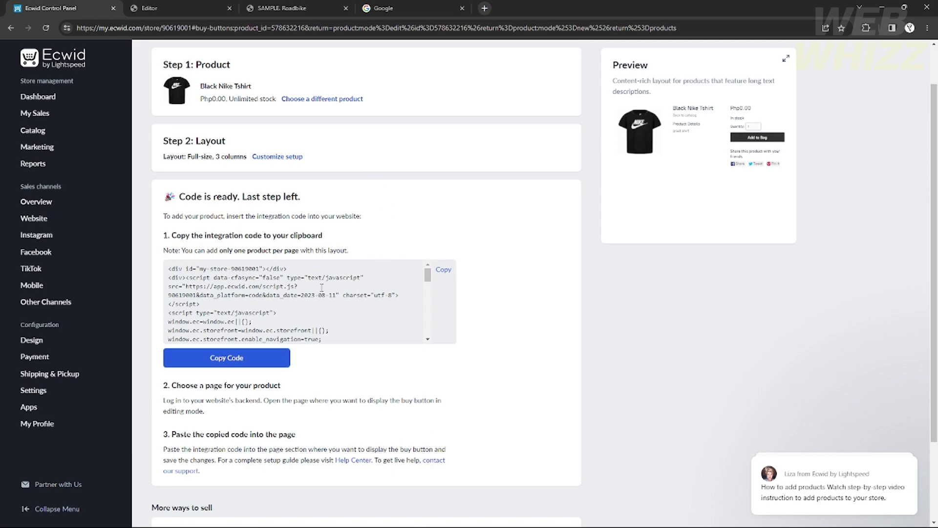
scroll(322, 287, down, 5)
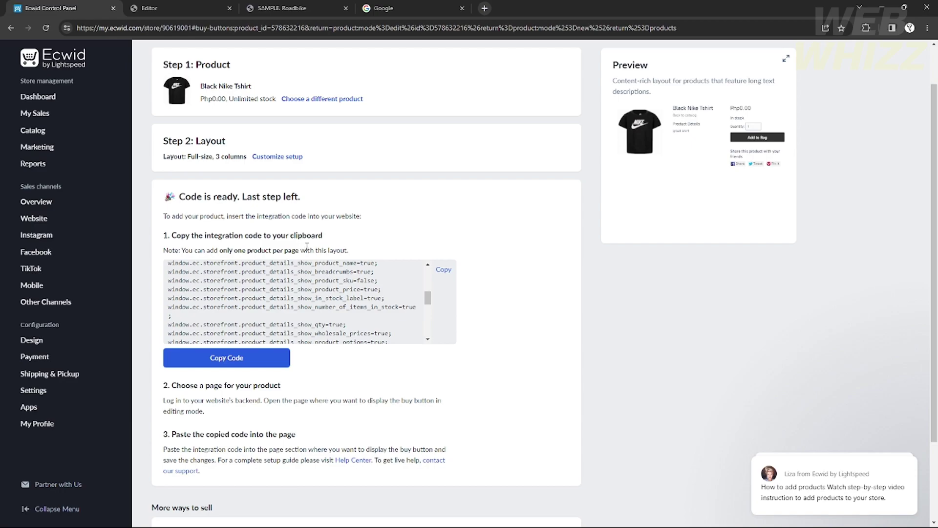
scroll(232, 383, down, 2)
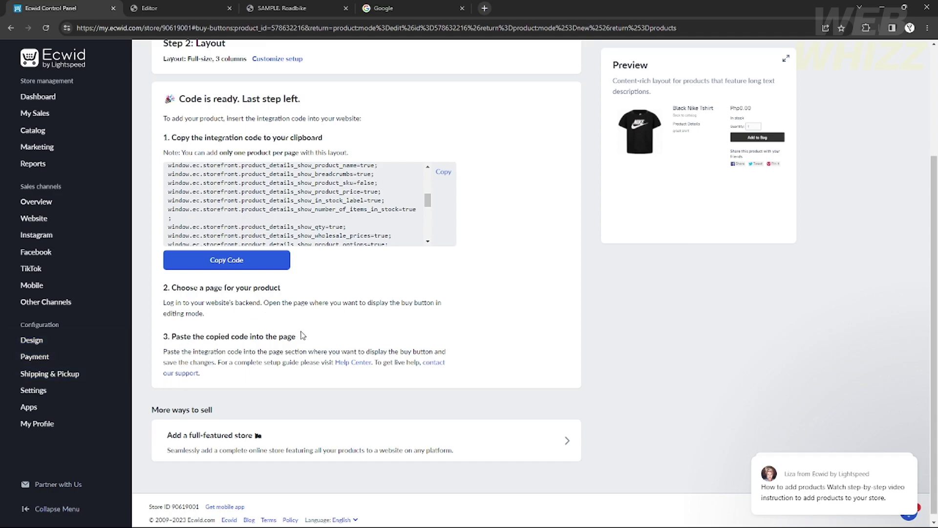
scroll(559, 305, up, 3)
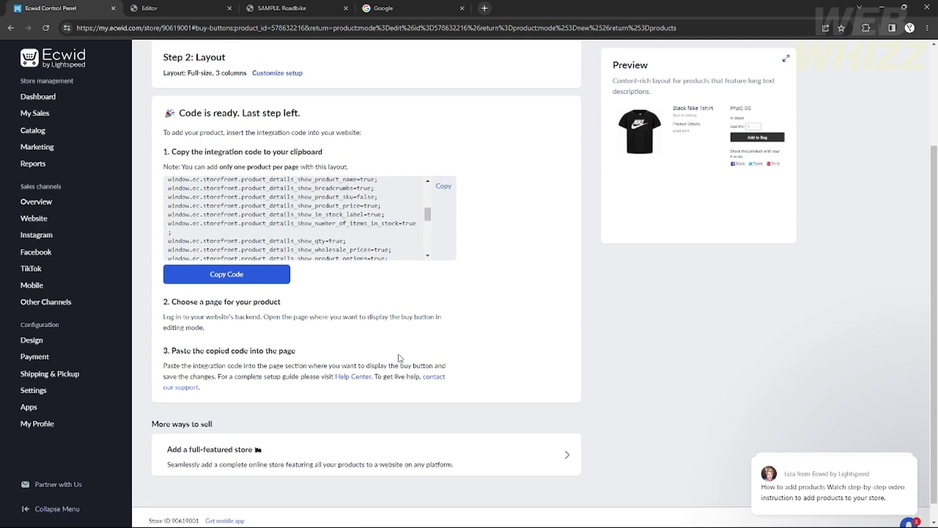
click(257, 406)
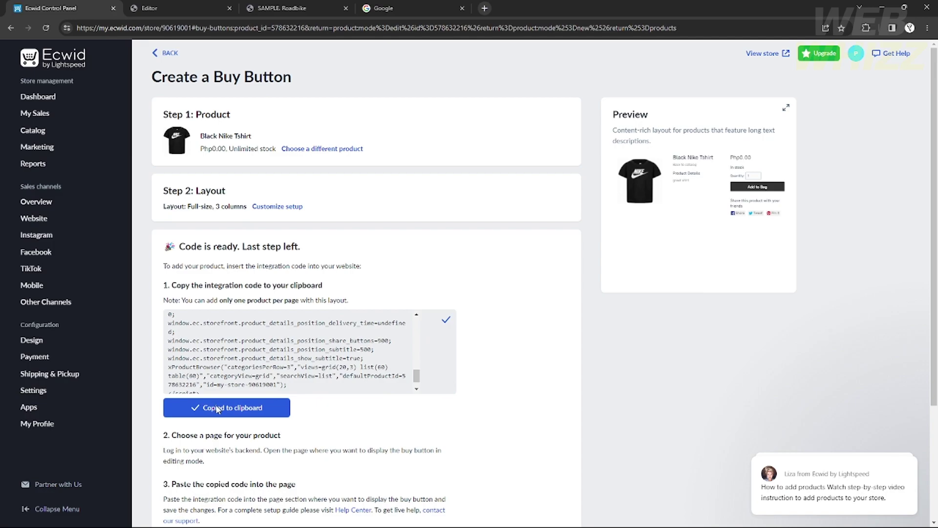
- Switch to the Instant Site editor and look over the store page
click(181, 6)
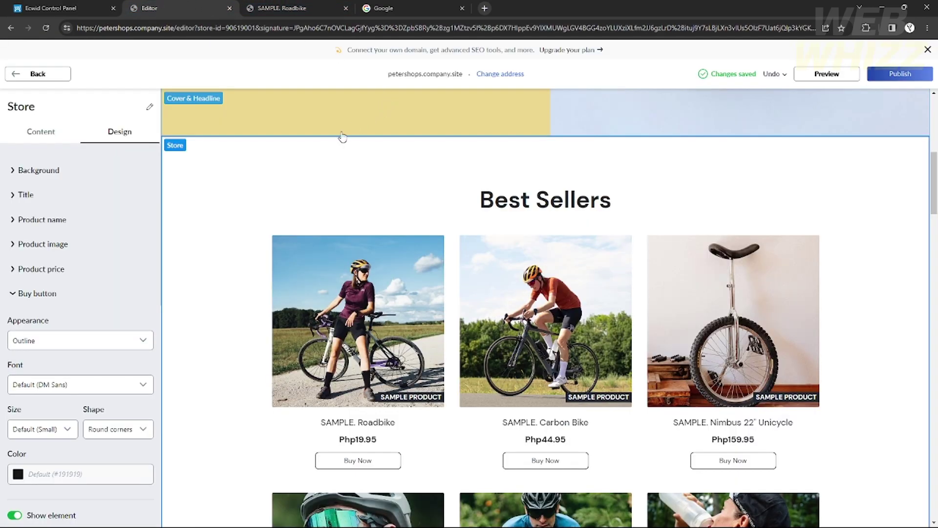
scroll(363, 209, down, 15)
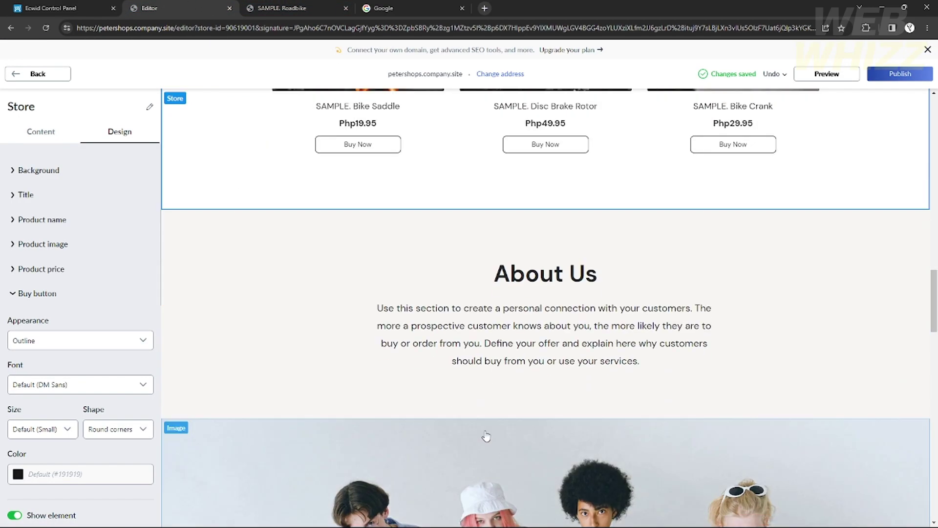
scroll(470, 425, up, 5)
scroll(384, 387, up, 8)
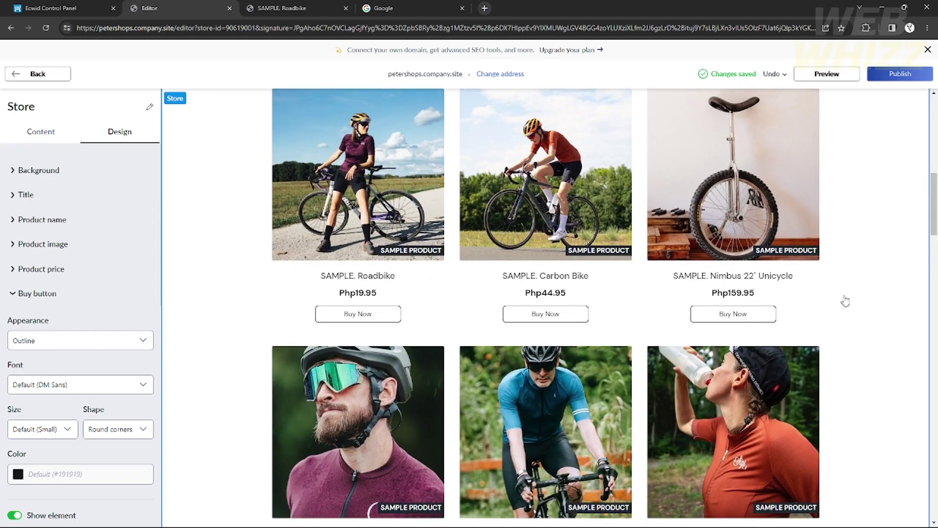
scroll(831, 338, down, 7)
scroll(842, 345, down, 12)
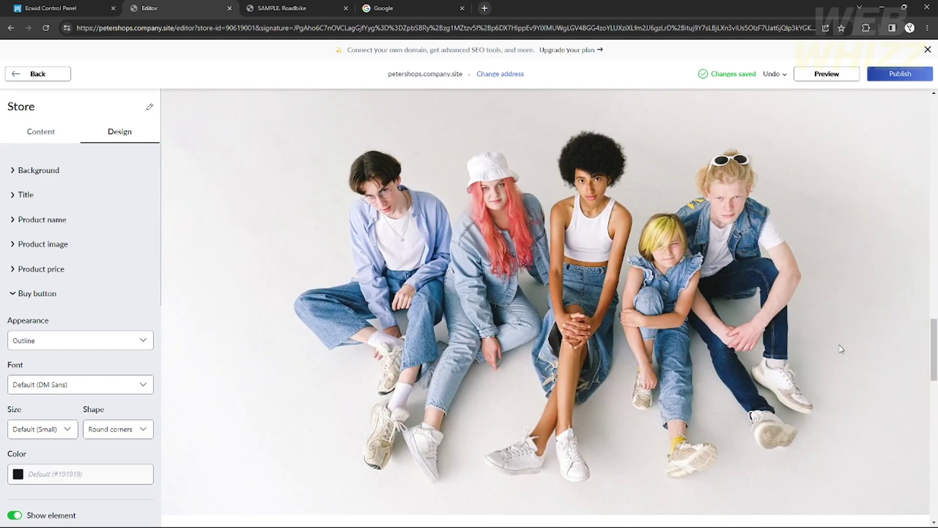
scroll(841, 349, up, 8)
scroll(840, 333, up, 1)
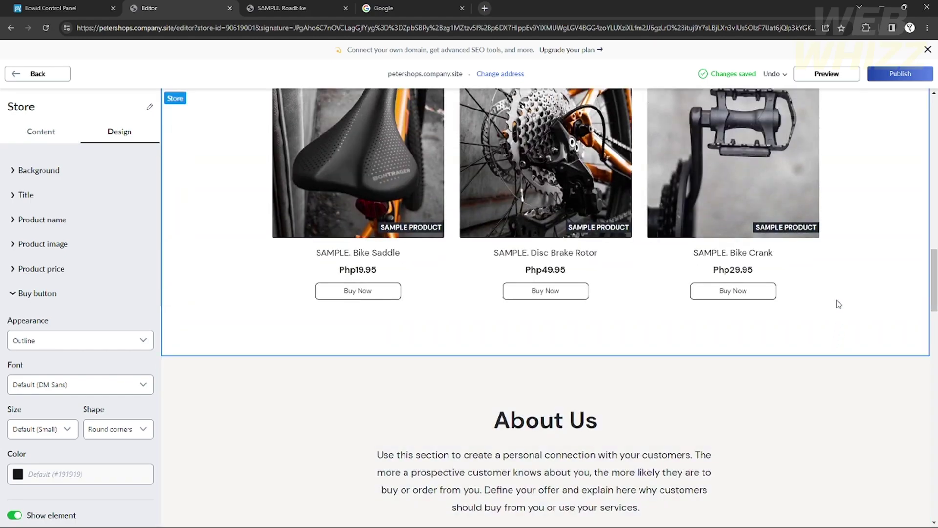
- Show the store section's content settings, publish the site, and dismiss the 'Your site is published' confirmation
click(855, 277)
scroll(854, 278, up, 3)
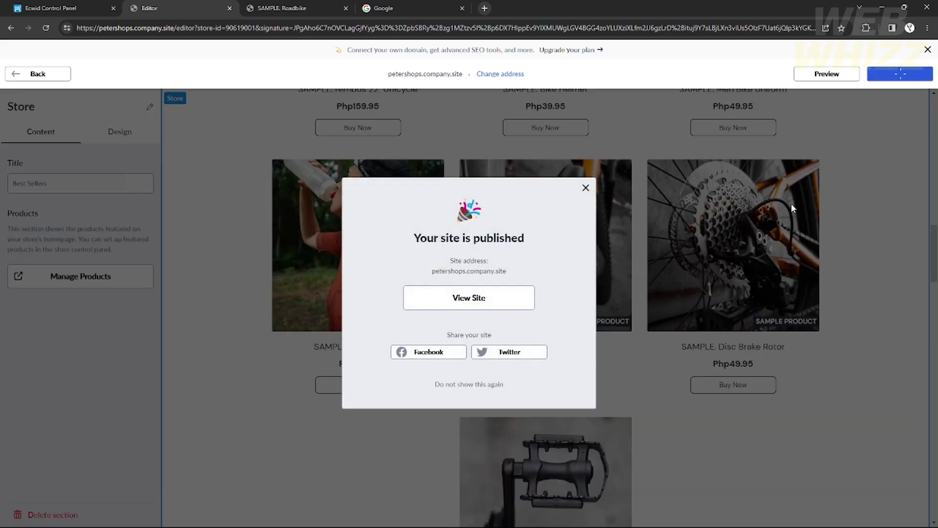
click(586, 188)
scroll(707, 418, down, 5)
scroll(707, 418, up, 17)
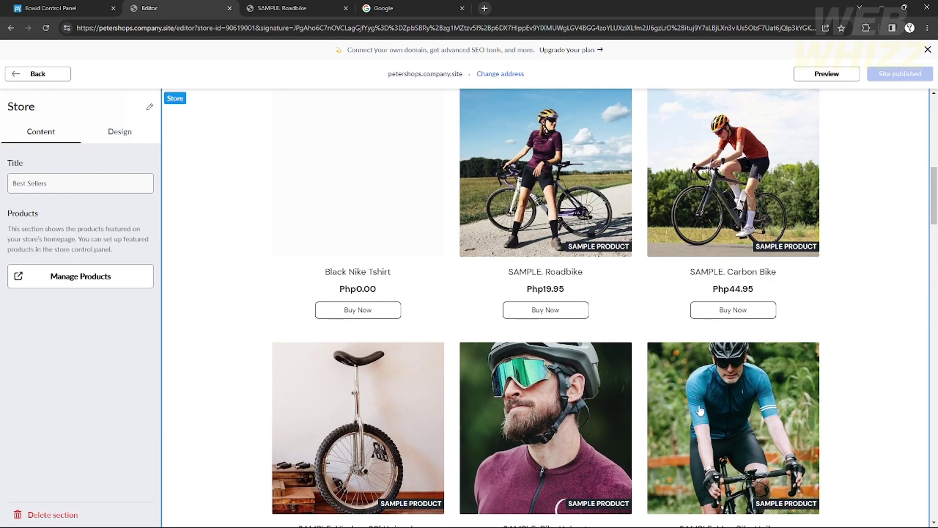